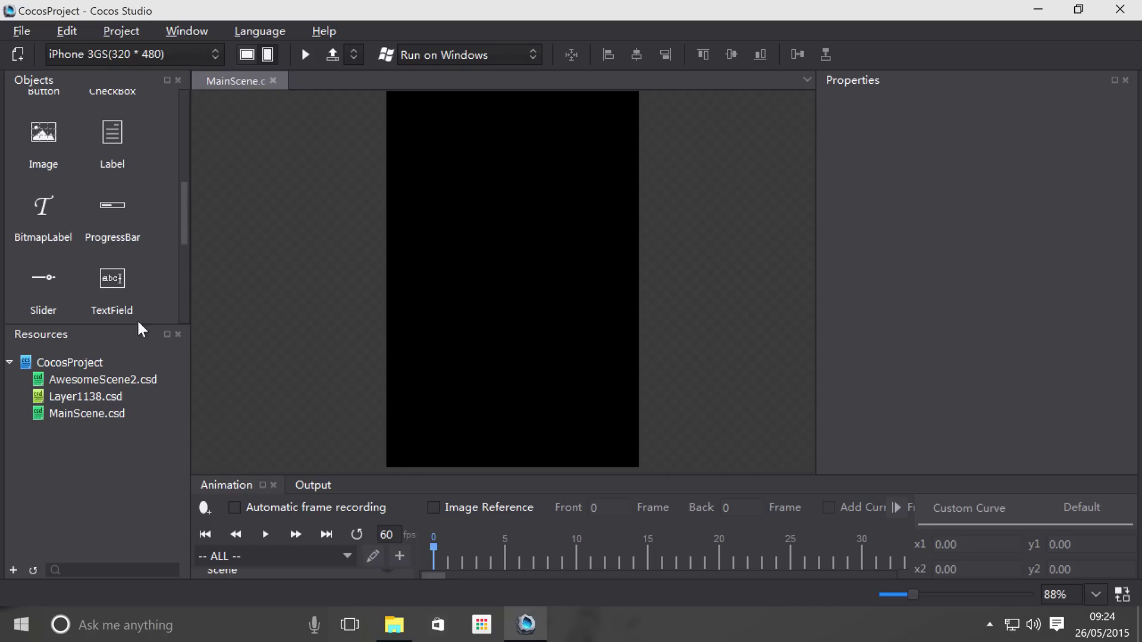
- Drop a Slider onto the MainScene canvas, select it, and drag Slider Progress to 34
left_click_drag(37, 283, 483, 269)
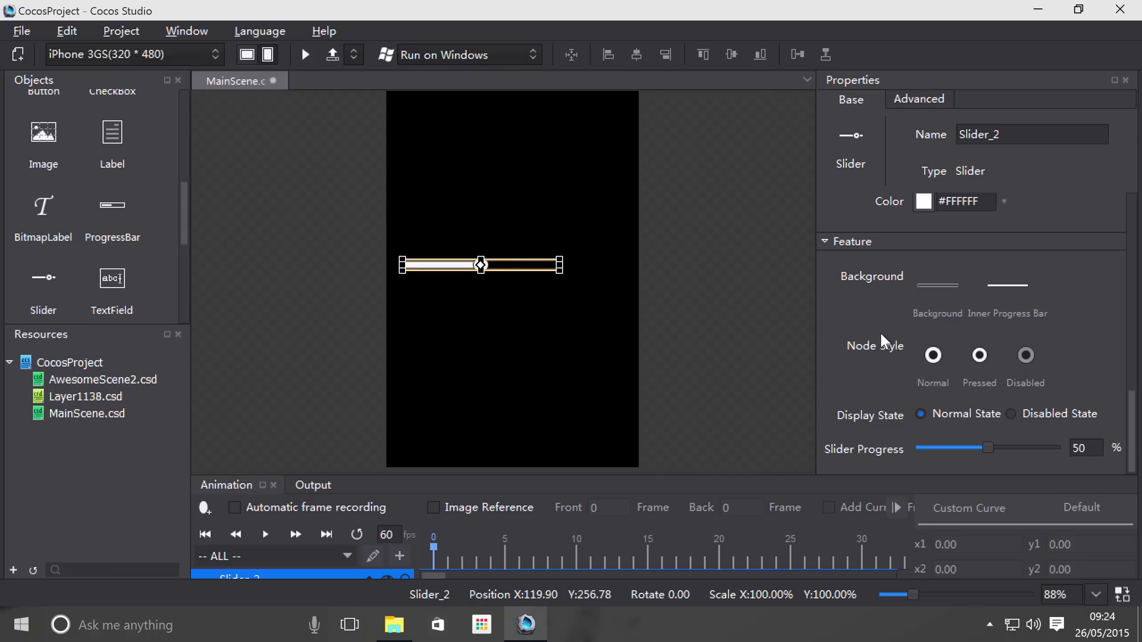
left_click(604, 334)
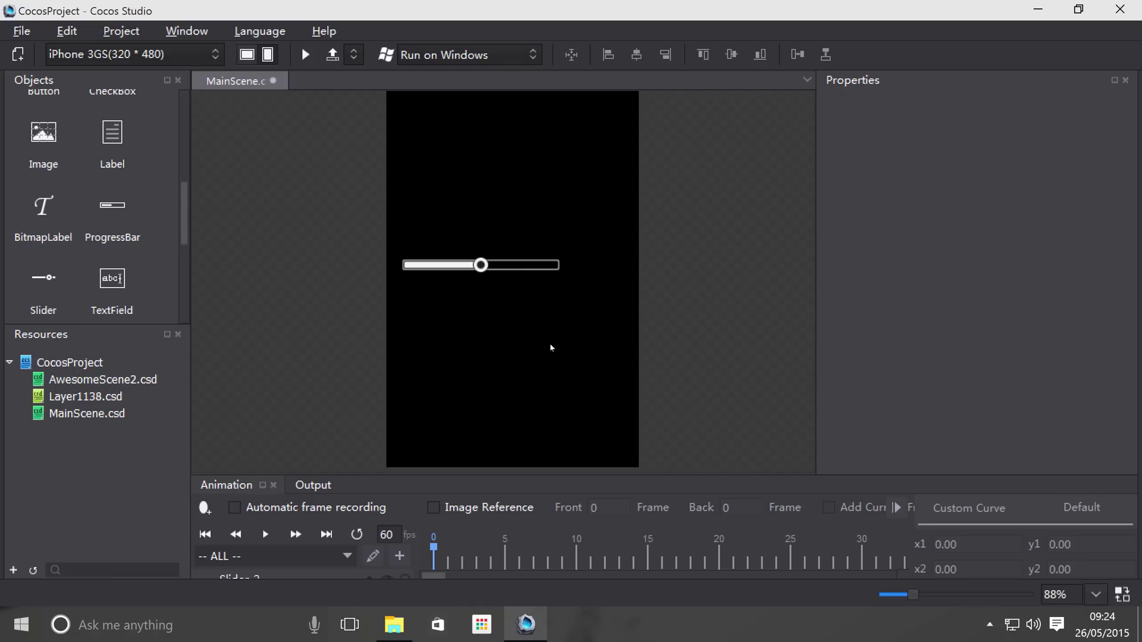
left_click(470, 265)
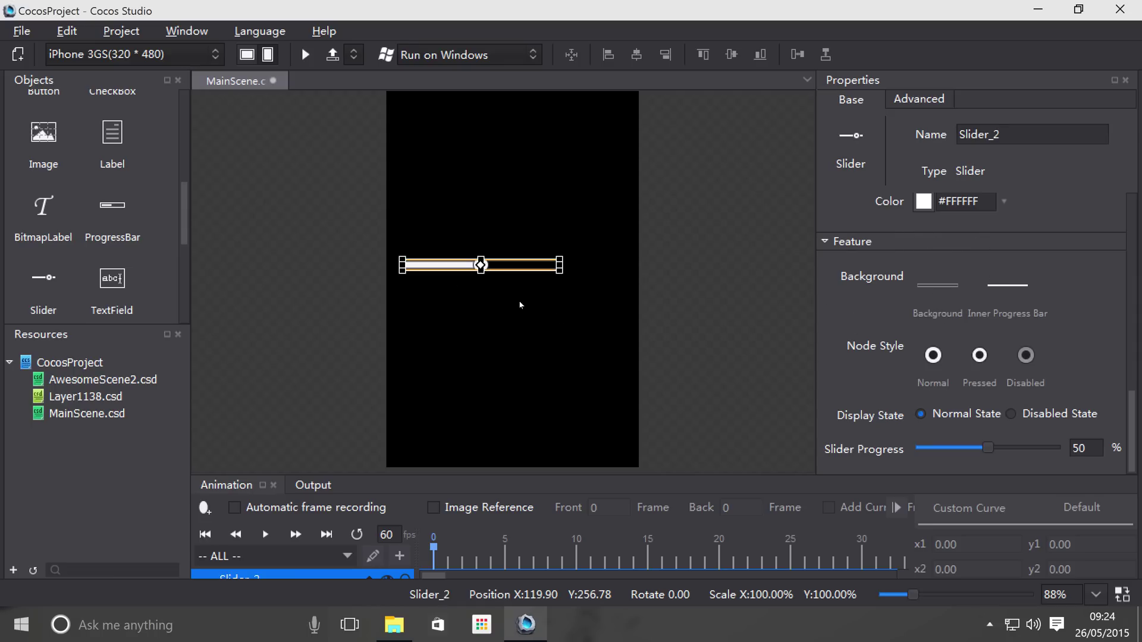
left_click(415, 285)
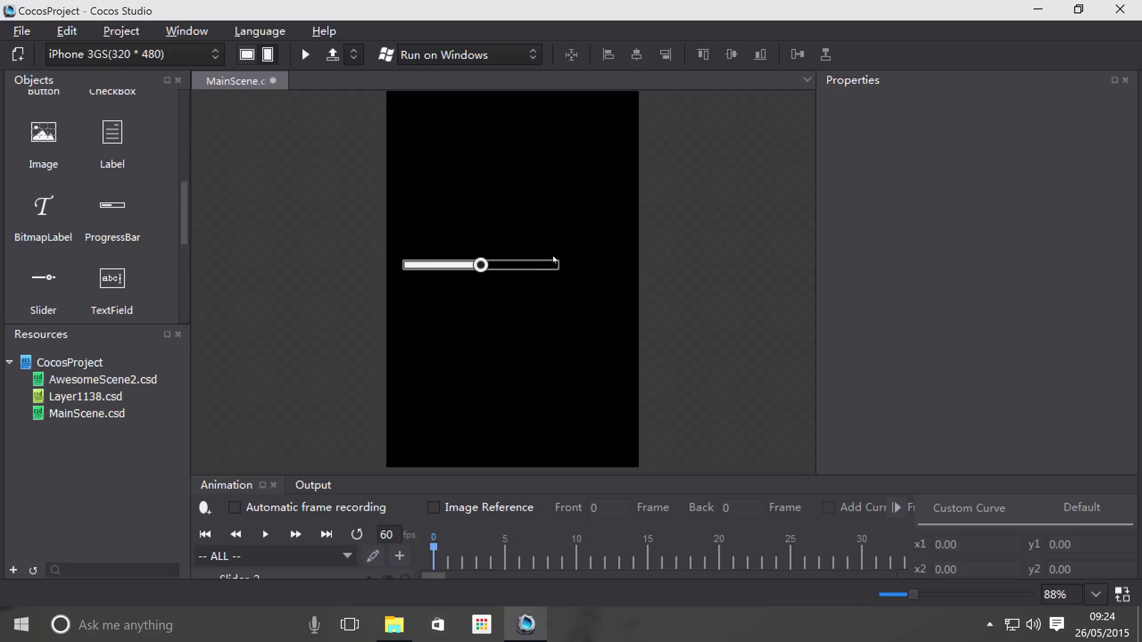
left_click(536, 272)
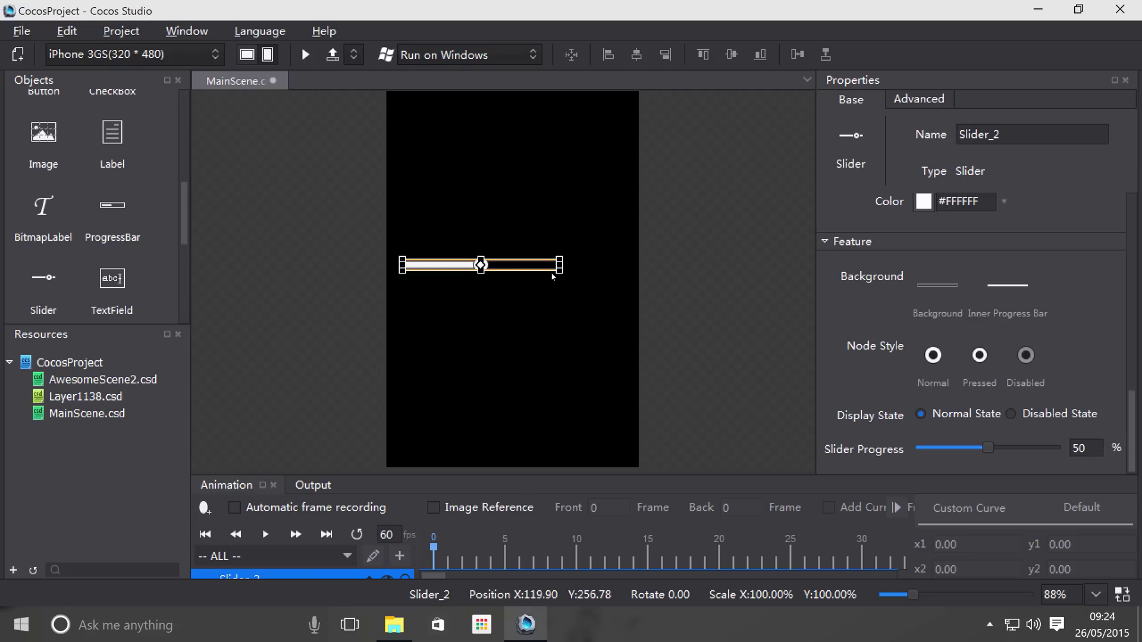
left_click(543, 324)
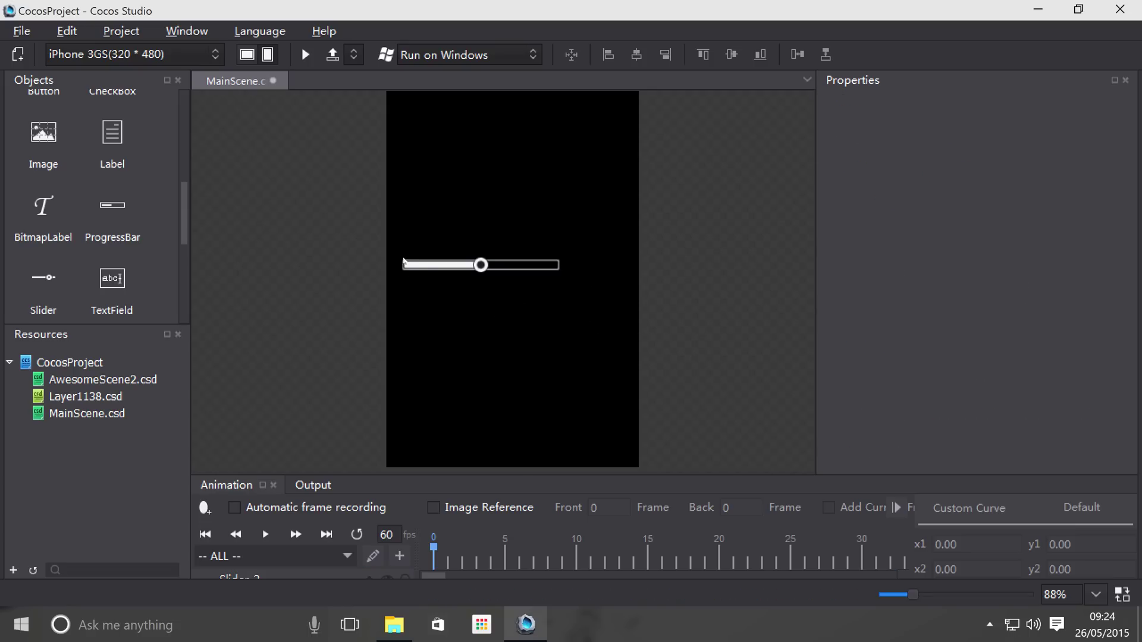
left_click(447, 264)
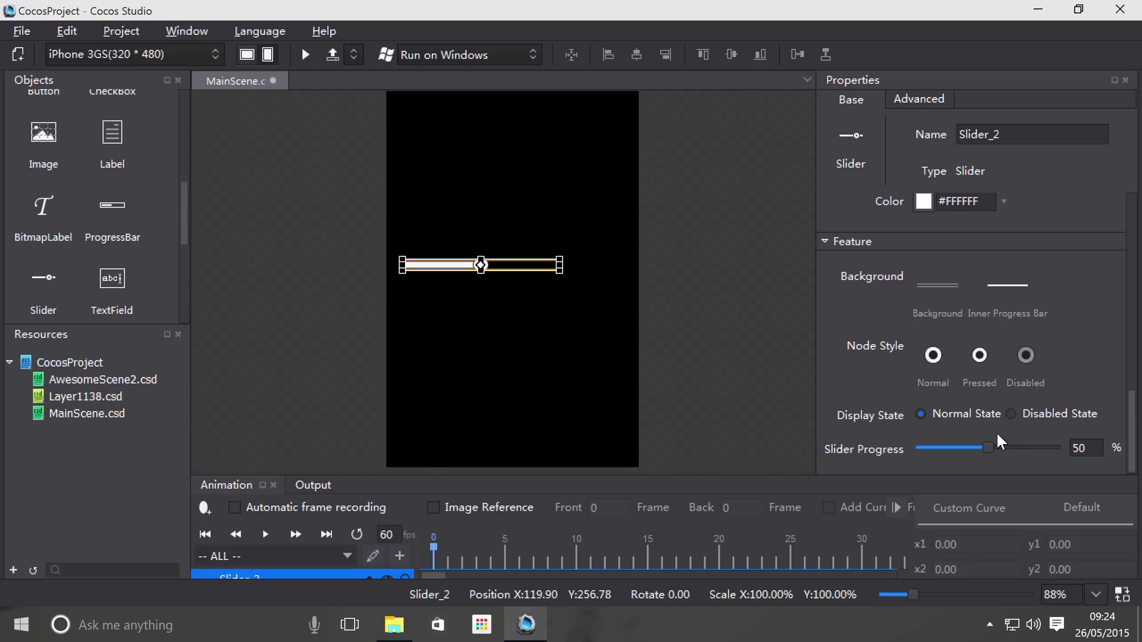
left_click_drag(989, 443, 966, 449)
- Use Desktop images DnE10.png for the slider background and DnE15.png for the inner progress bar
left_click(1005, 415)
left_click(950, 415)
left_click(932, 286)
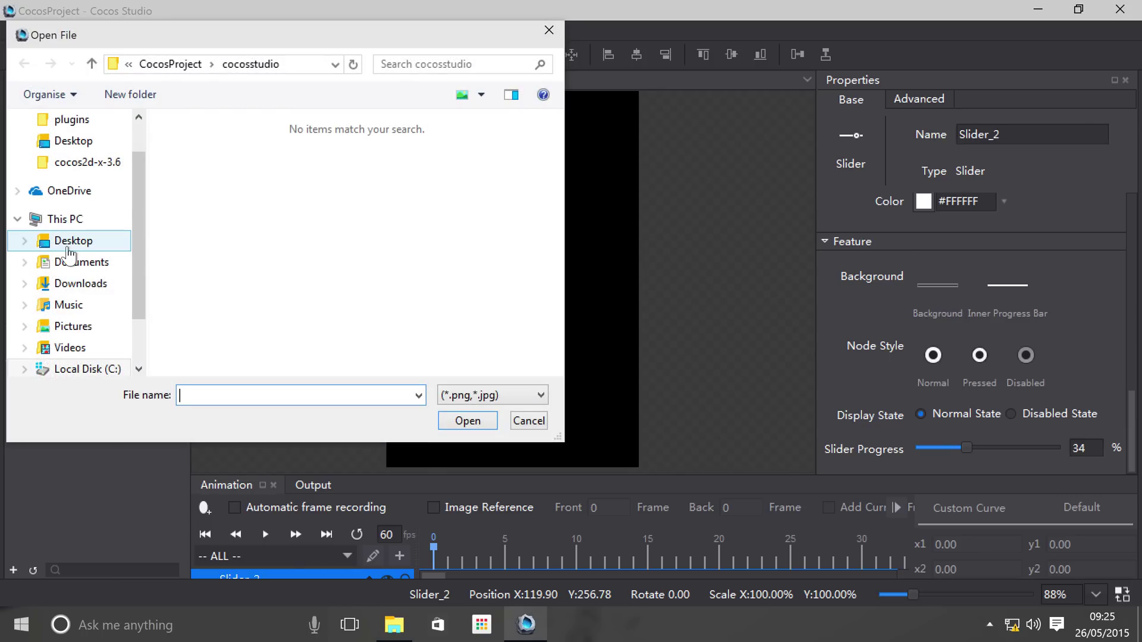
left_click(68, 248)
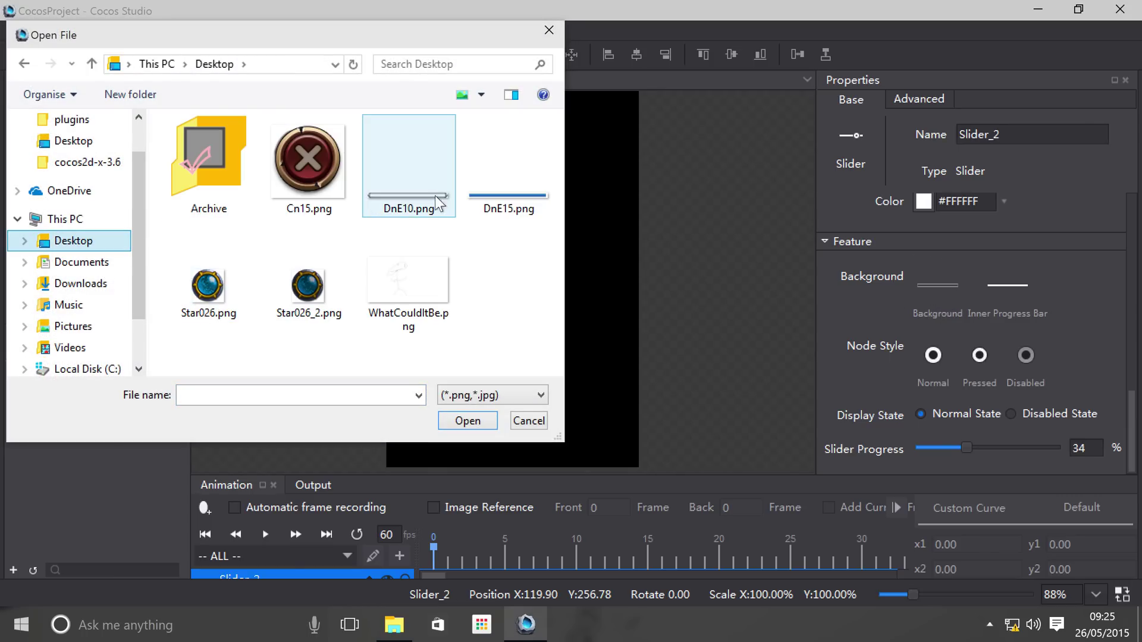
double_click(412, 177)
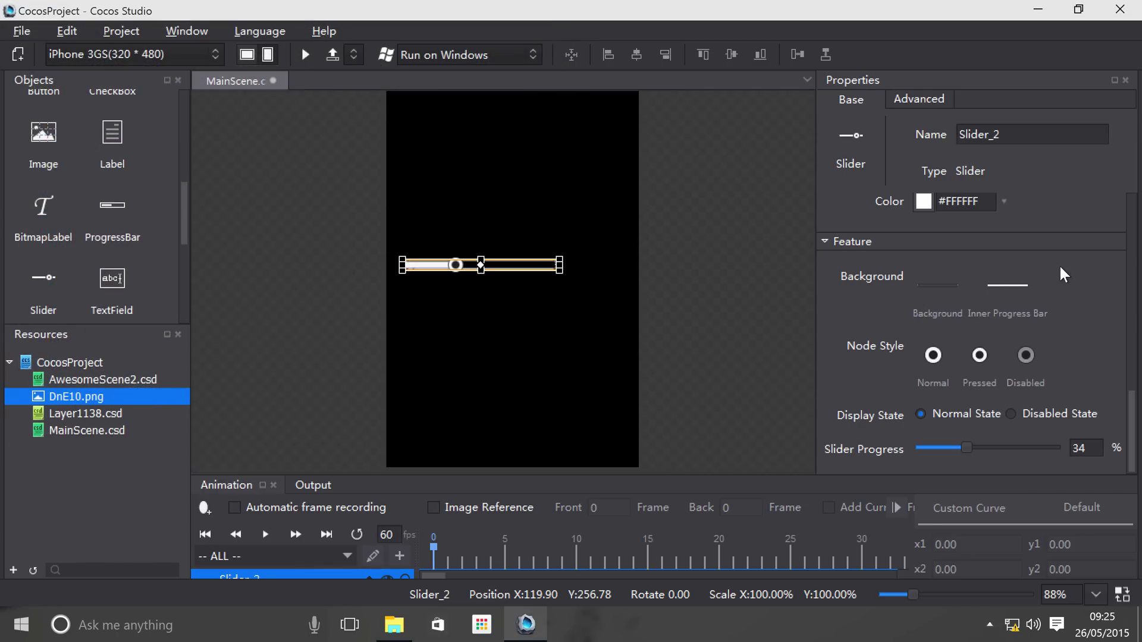
left_click(1006, 288)
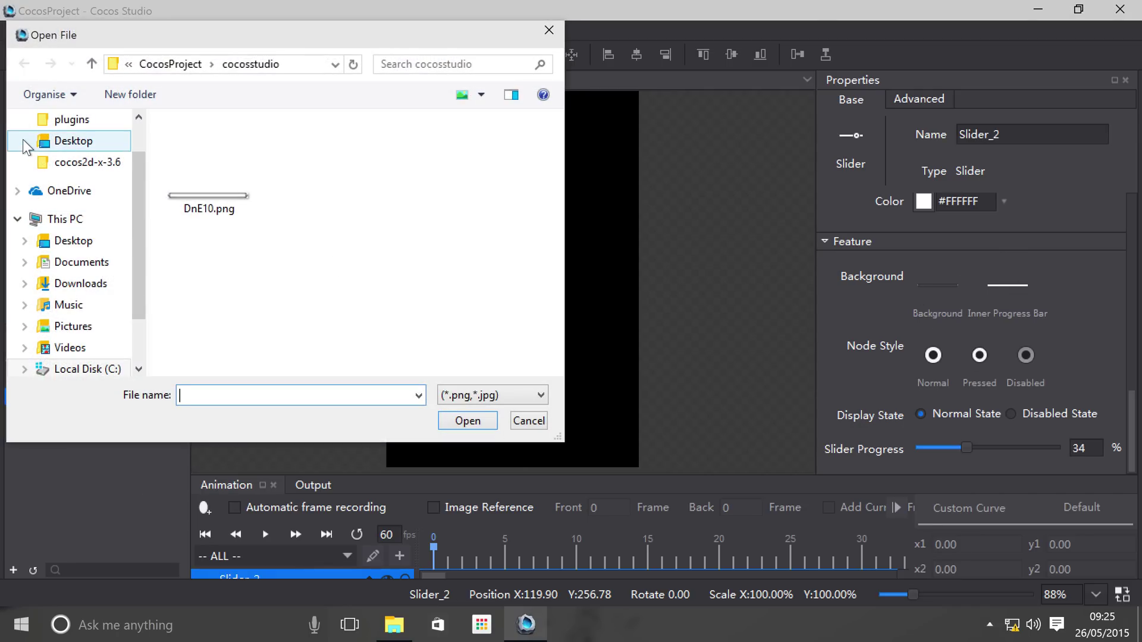
left_click(113, 133)
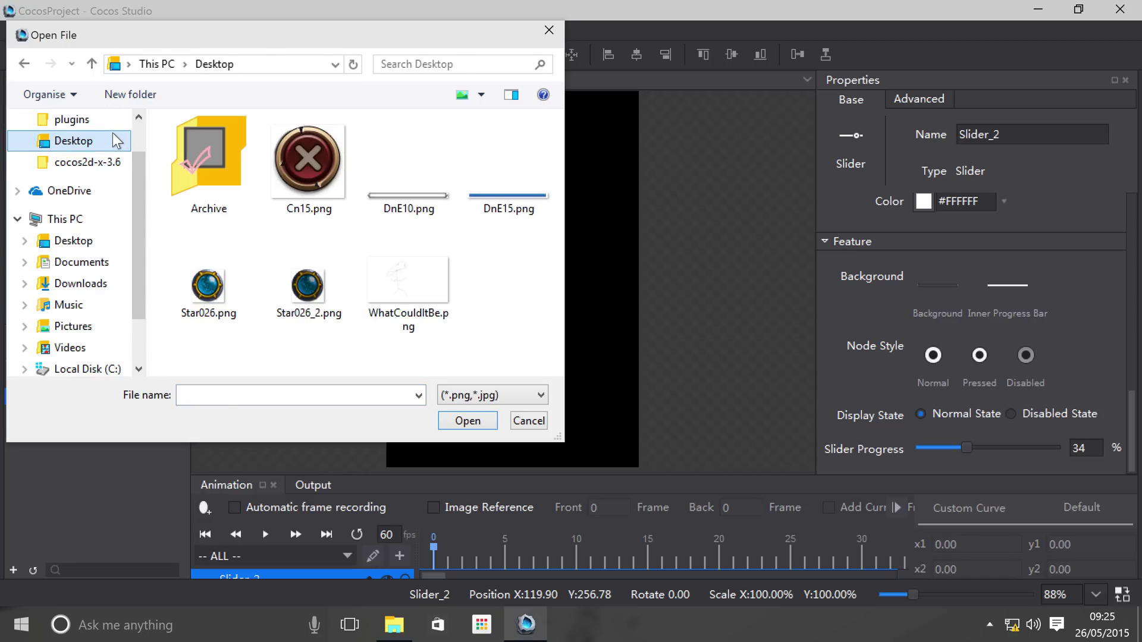
double_click(535, 189)
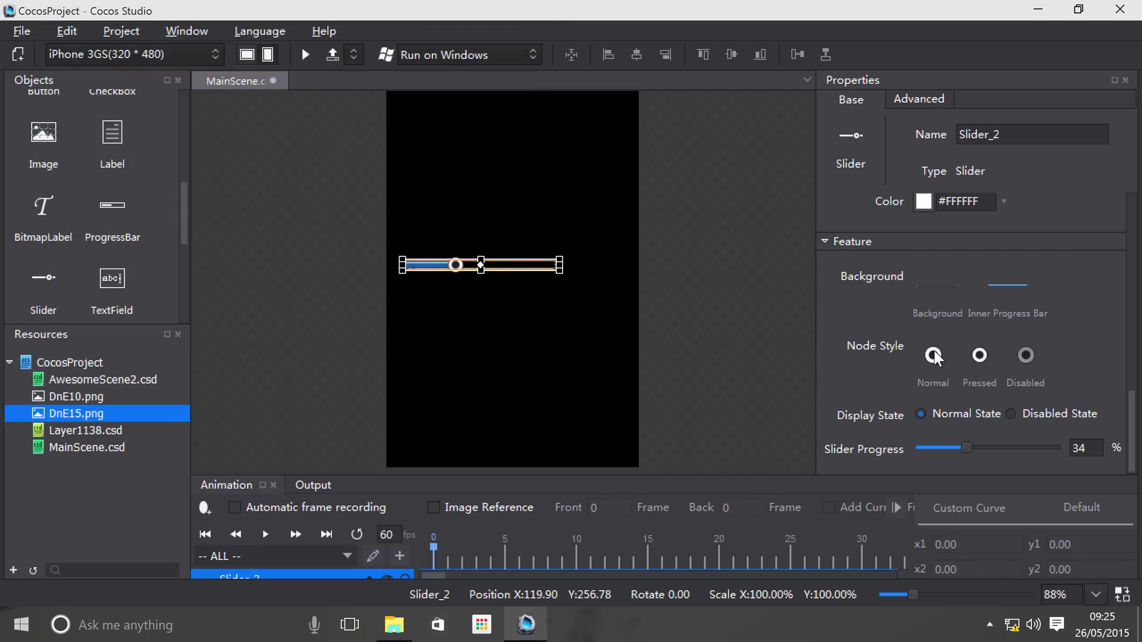
- Set the knob images to Star026.png (normal), Star026_2.png (pressed) and Cn15.png (disabled)
left_click(933, 355)
left_click(77, 141)
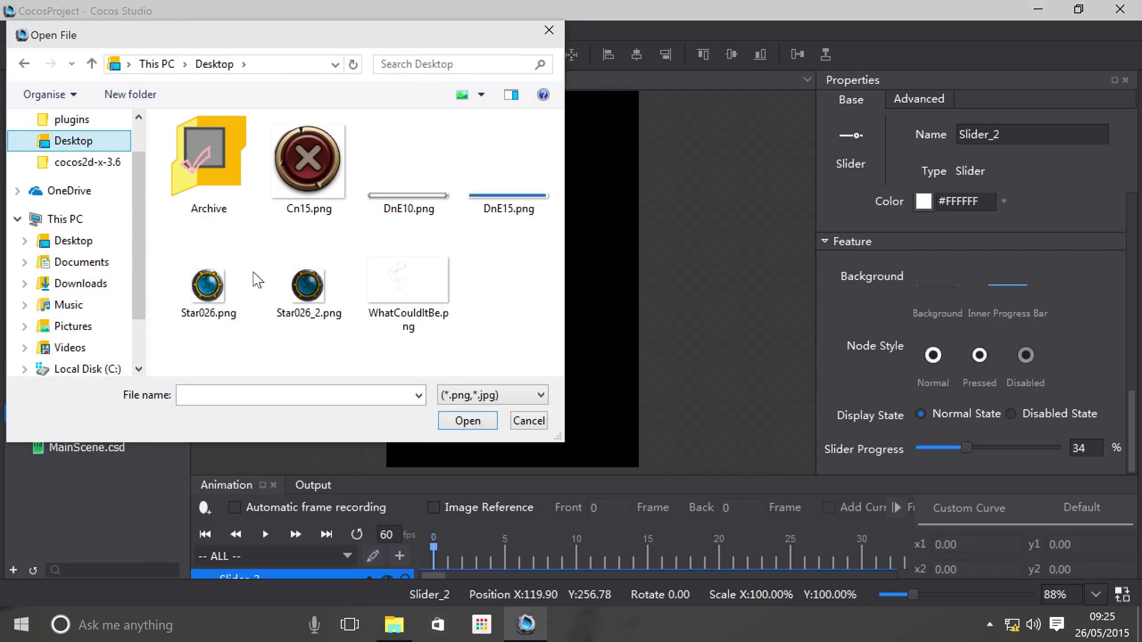
double_click(215, 283)
left_click(980, 355)
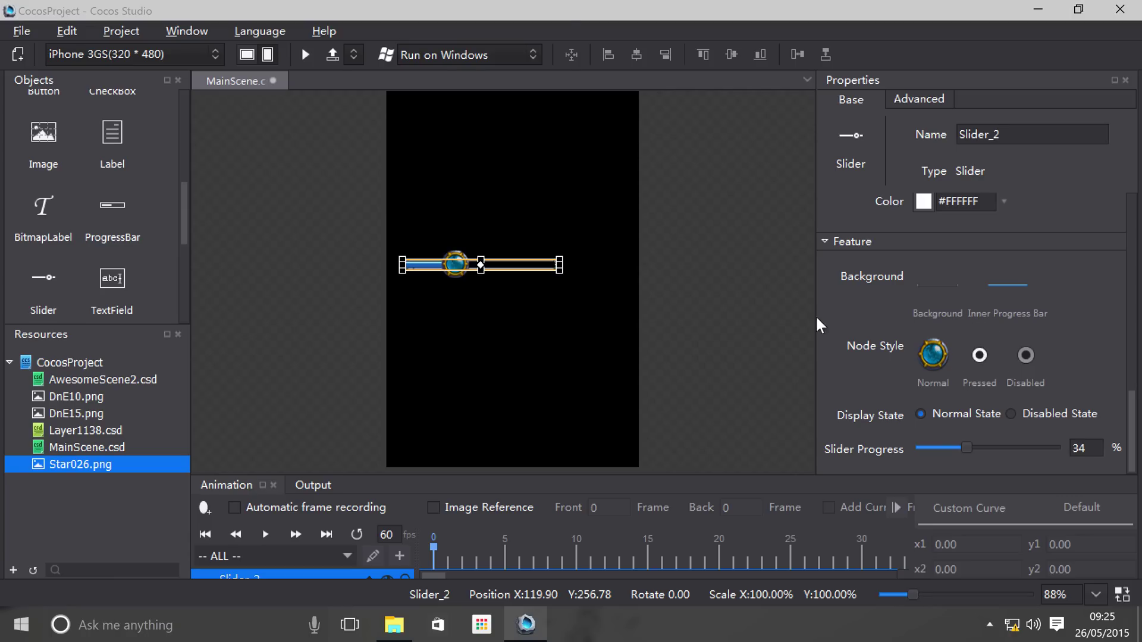
left_click(94, 142)
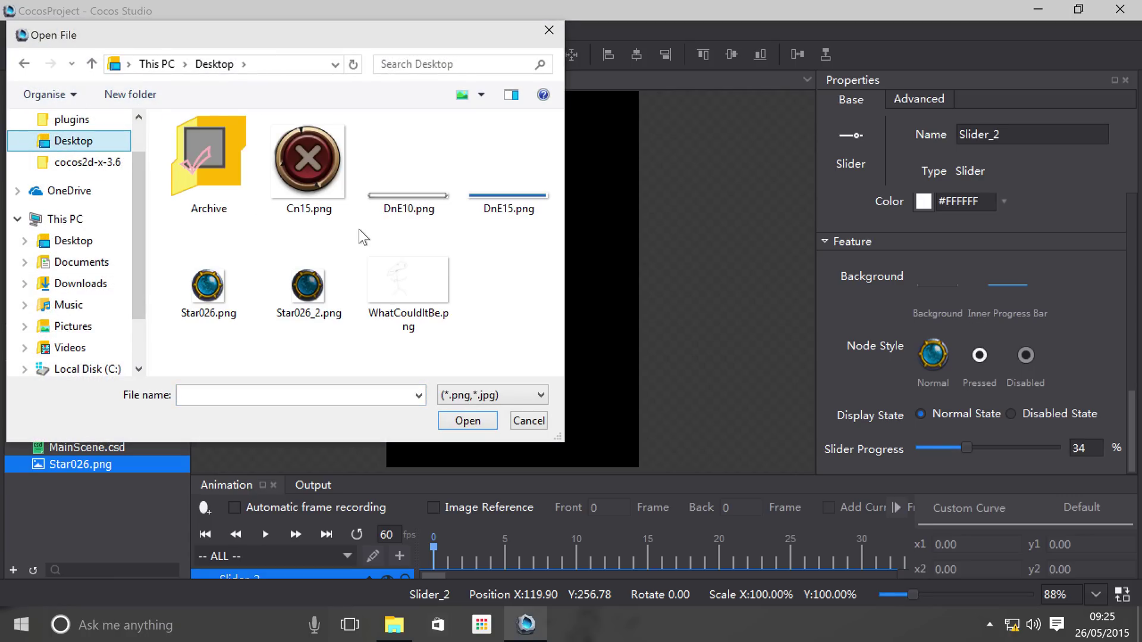
double_click(324, 274)
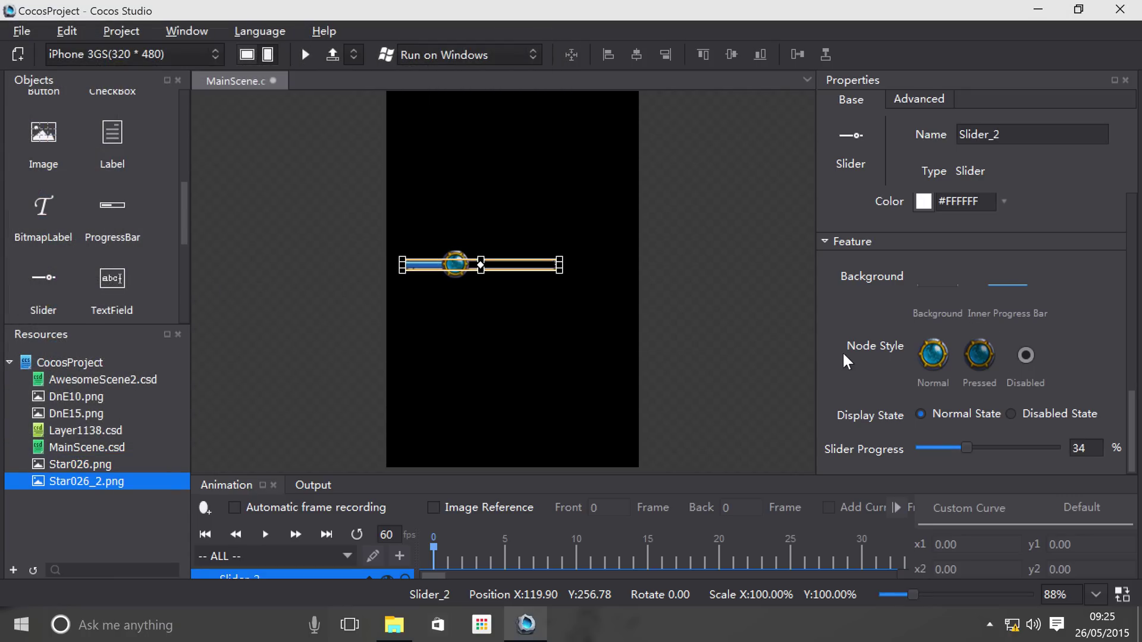
left_click(1018, 352)
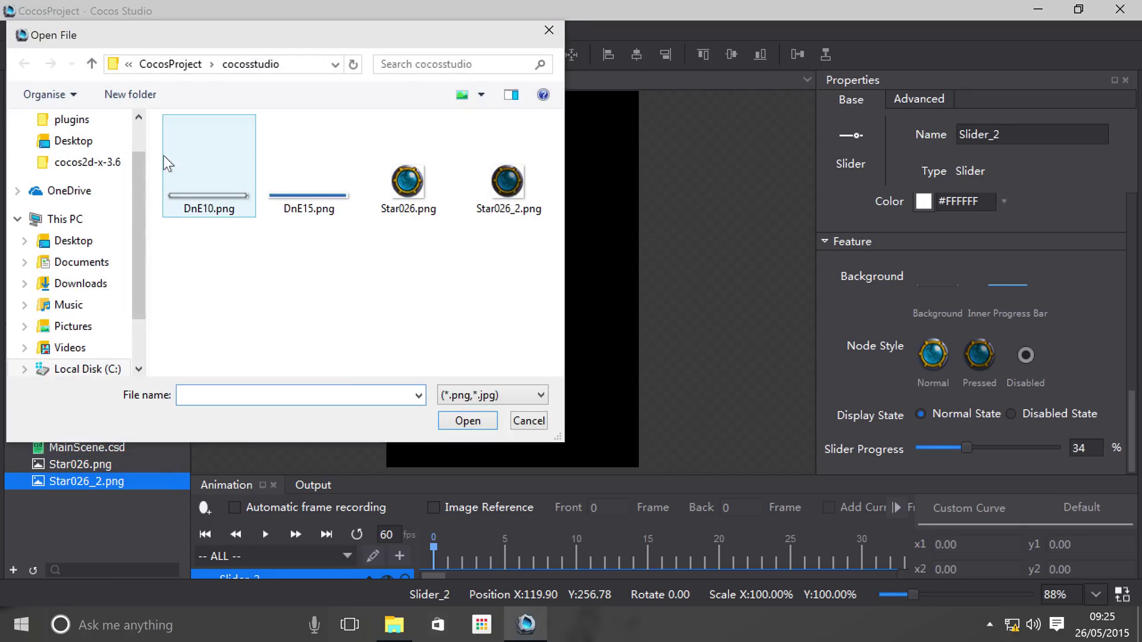
left_click(74, 143)
double_click(291, 161)
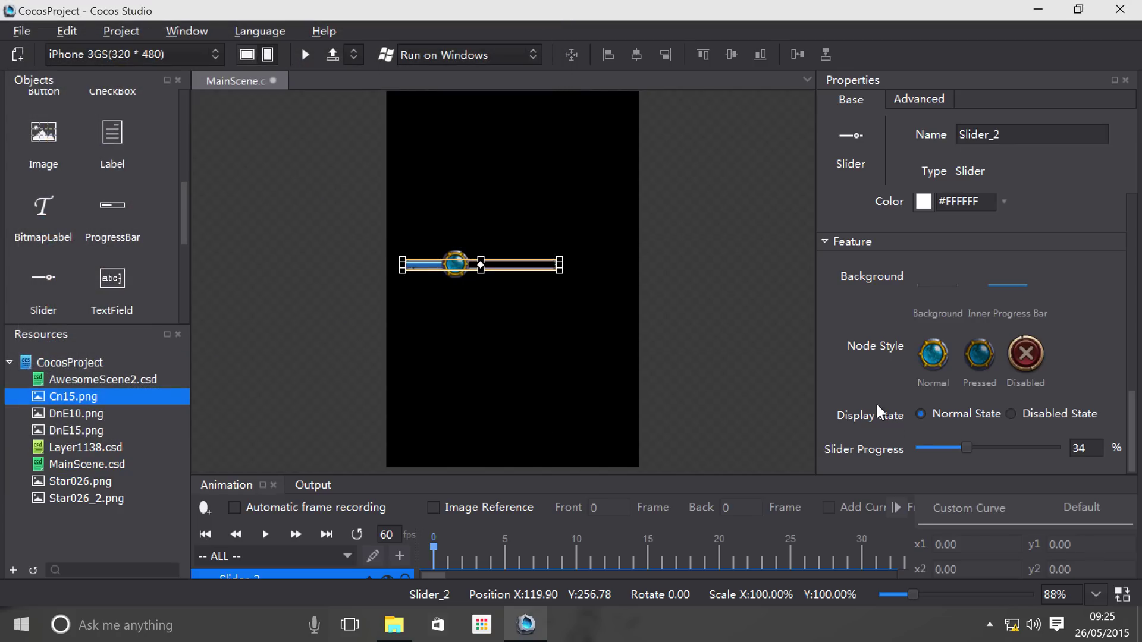
- Run the scene in the simulator, zoom it to 200%, and drag the slider knob to test it
left_click(305, 55)
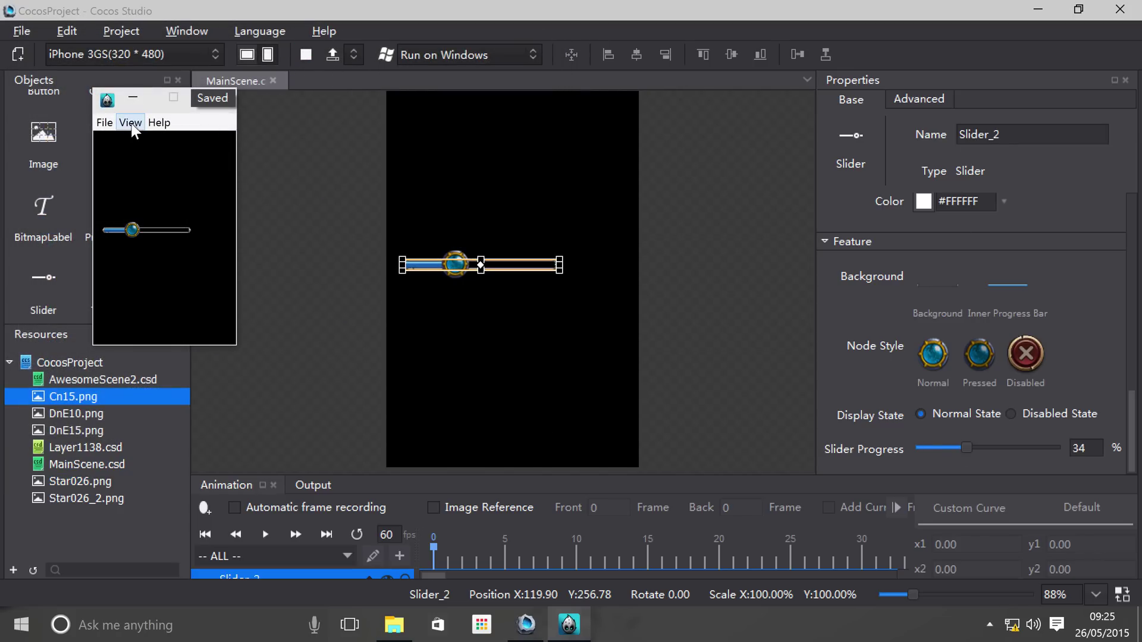
left_click(130, 122)
left_click(224, 418)
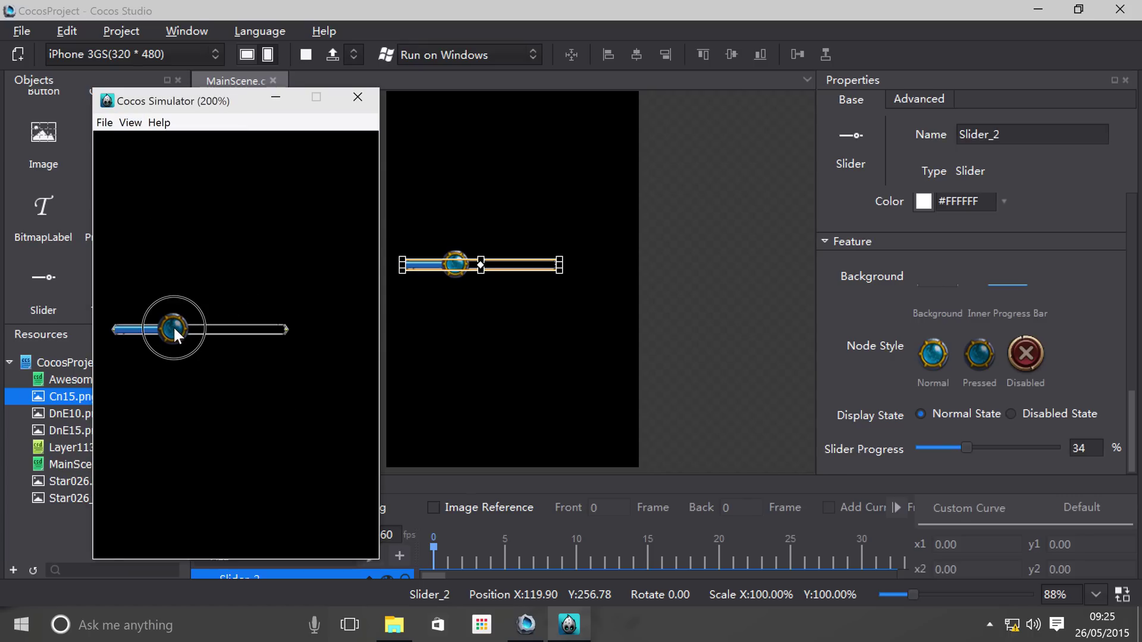
left_click_drag(173, 326, 216, 356)
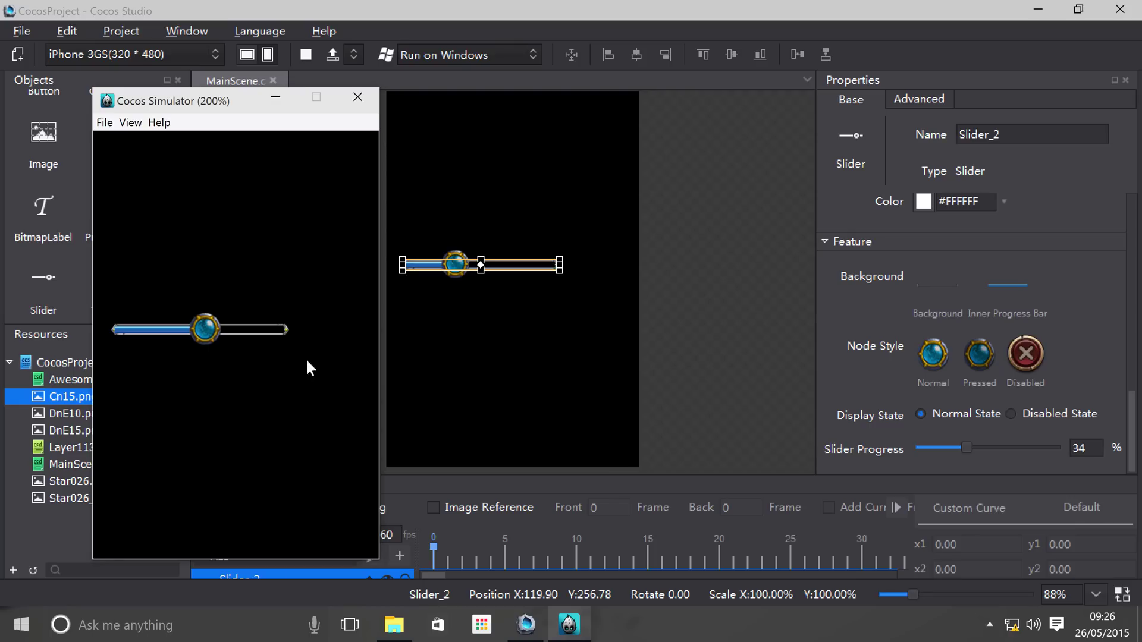
mouse_move(208, 326)
left_mouse_down()
mouse_move(174, 327)
mouse_move(206, 329)
left_mouse_up()
- Close the simulator, set Slider Progress to 76, and preview the result in the simulator
left_click(352, 100)
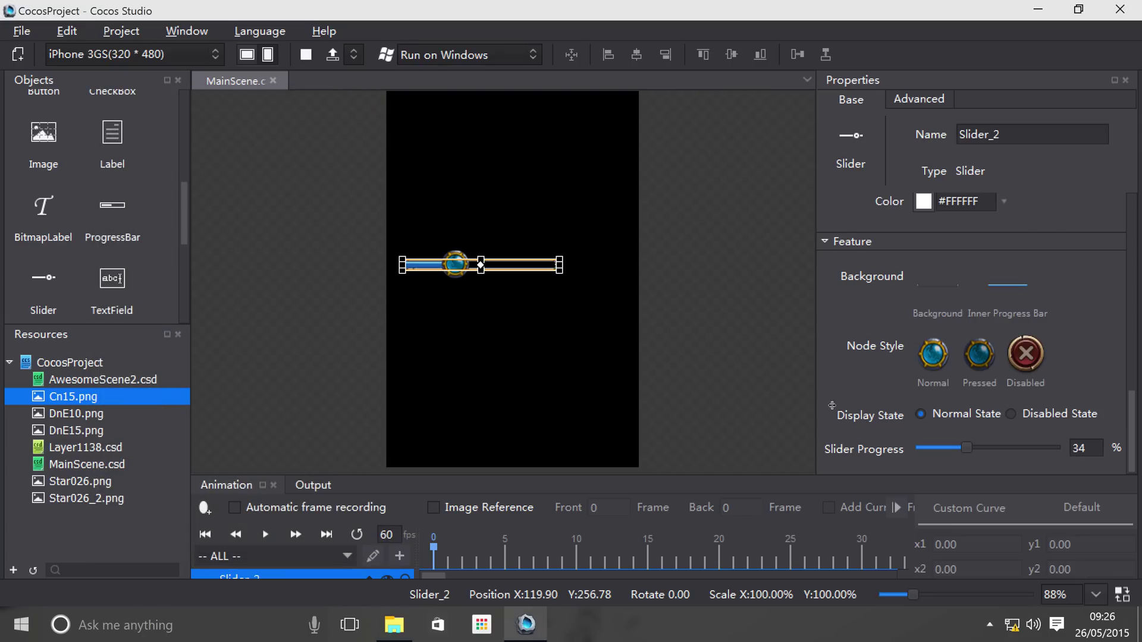
left_click_drag(967, 447, 1025, 447)
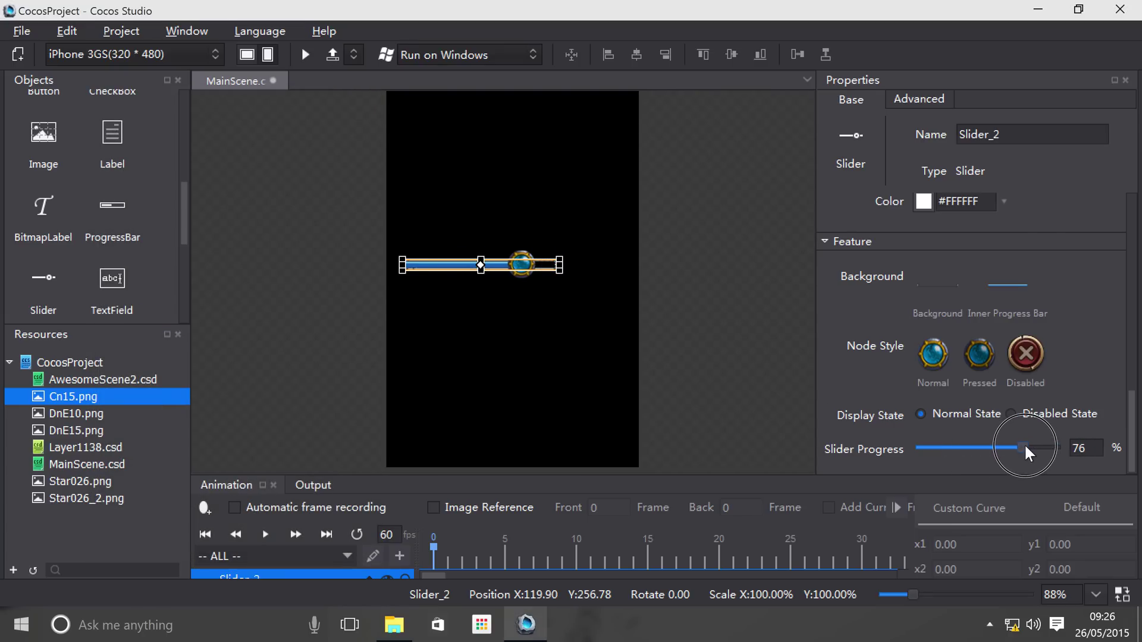
left_click(304, 55)
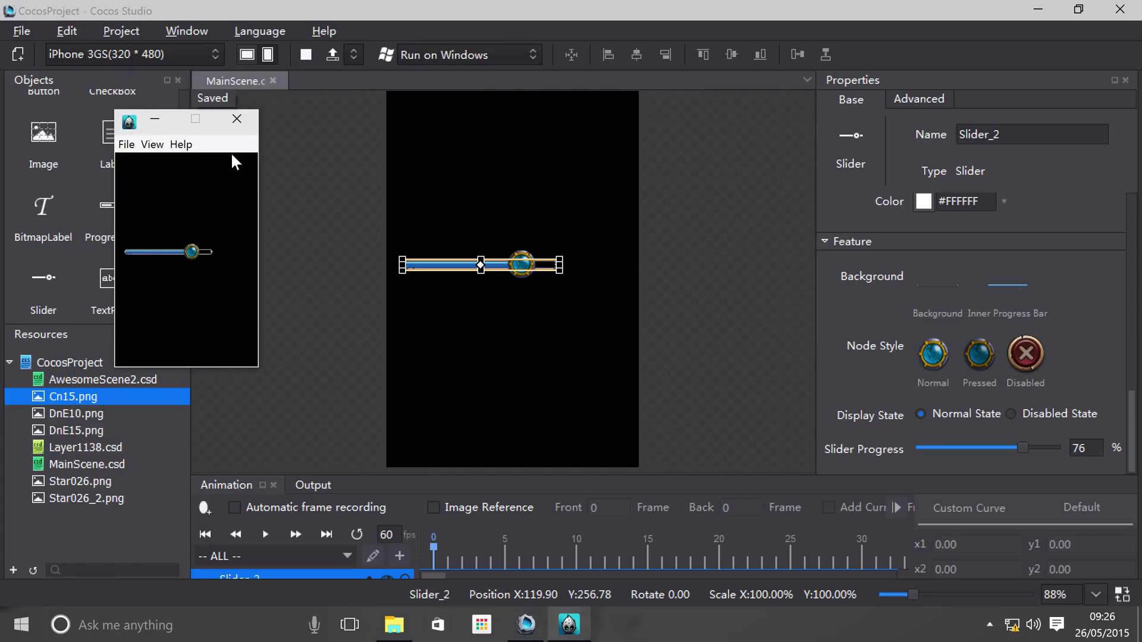
left_click(237, 118)
- Switch the slider to Disabled State and preview the Cn15 knob in the simulator
left_click(1012, 414)
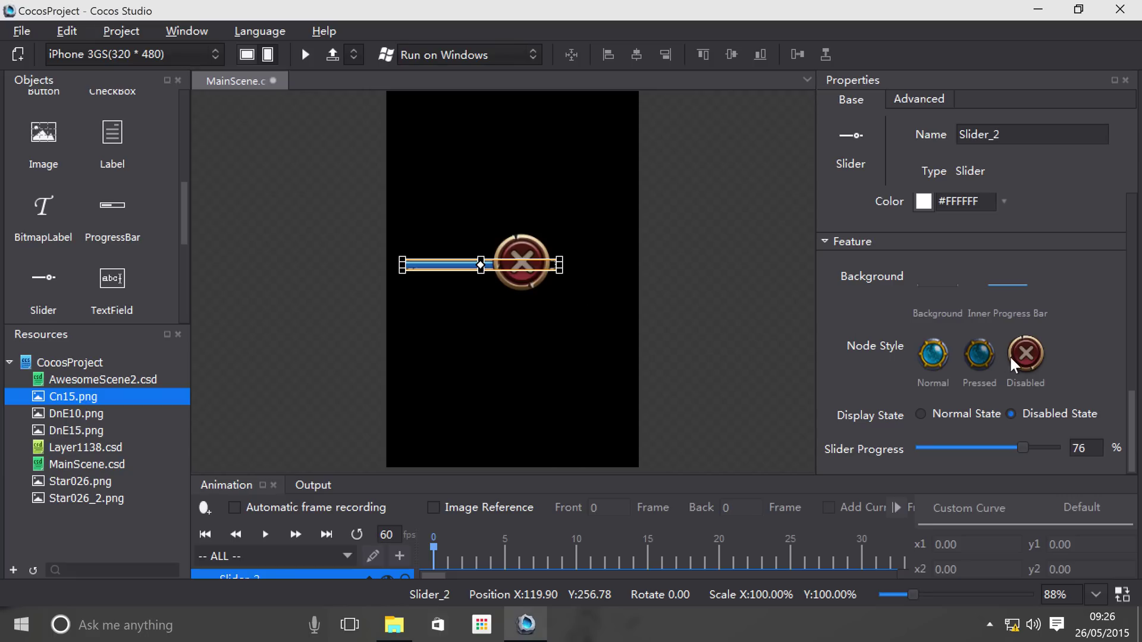
left_click(306, 54)
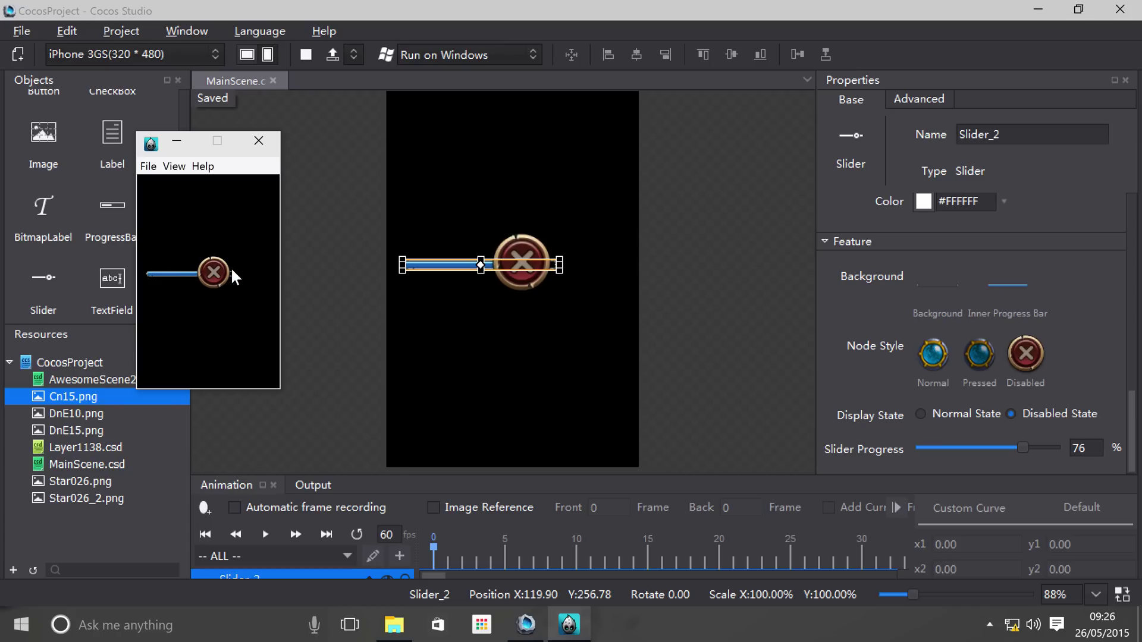
left_click(257, 148)
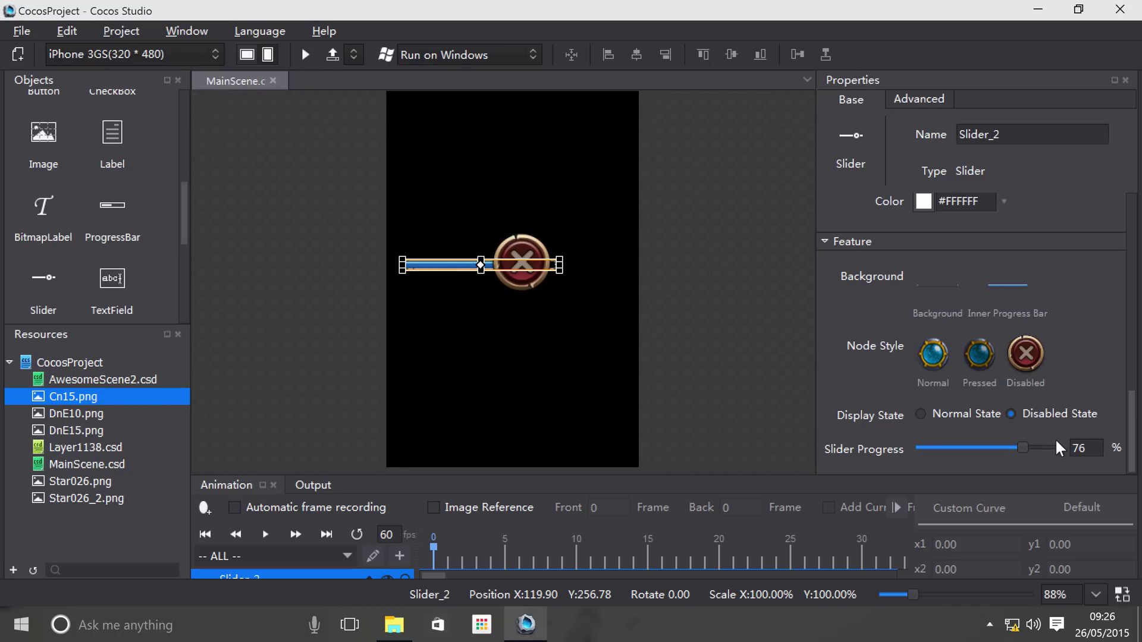
- Select Normal State under Display State so the Star026 knob shows again
left_click(959, 412)
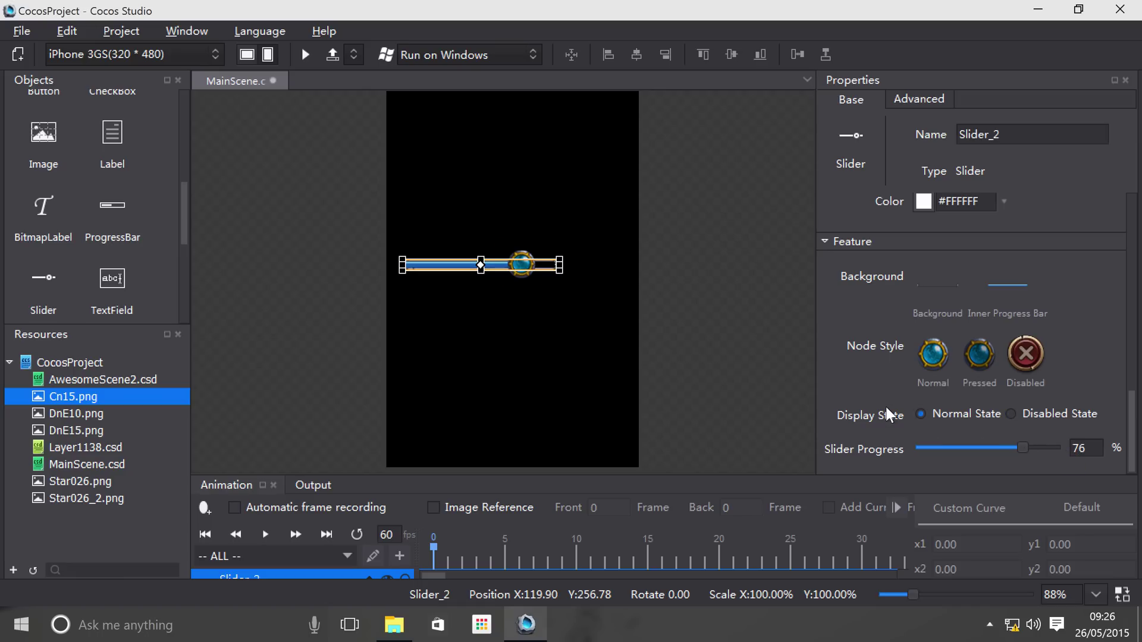